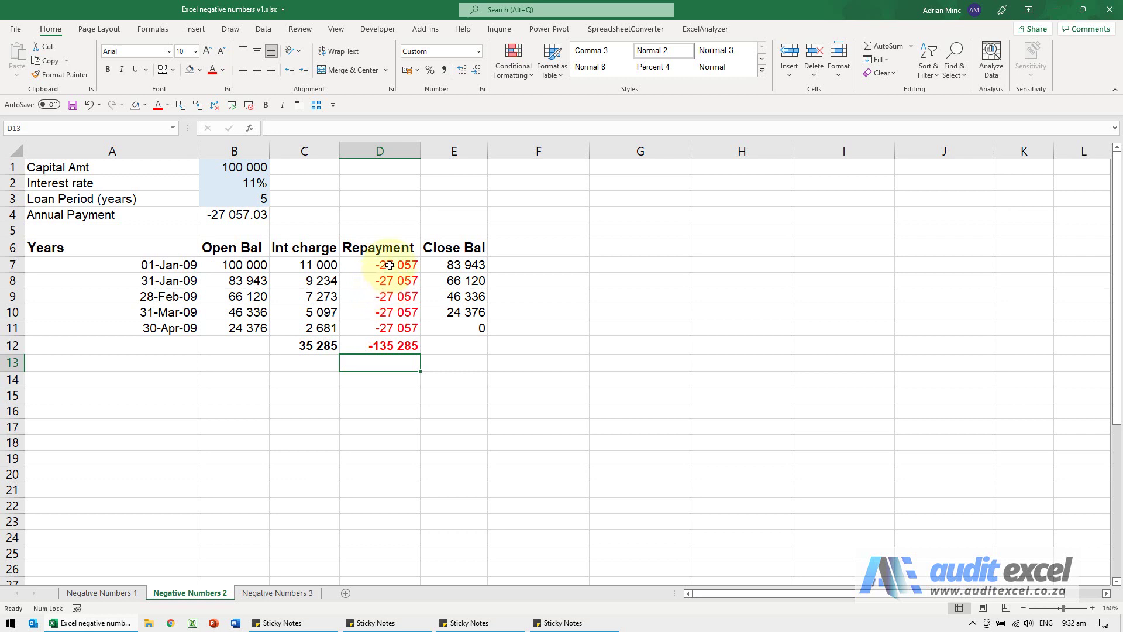
# Step: Select the Repayment values in cells D7 through D12
pyautogui.moveTo(390, 265); pyautogui.dragTo(393, 342)
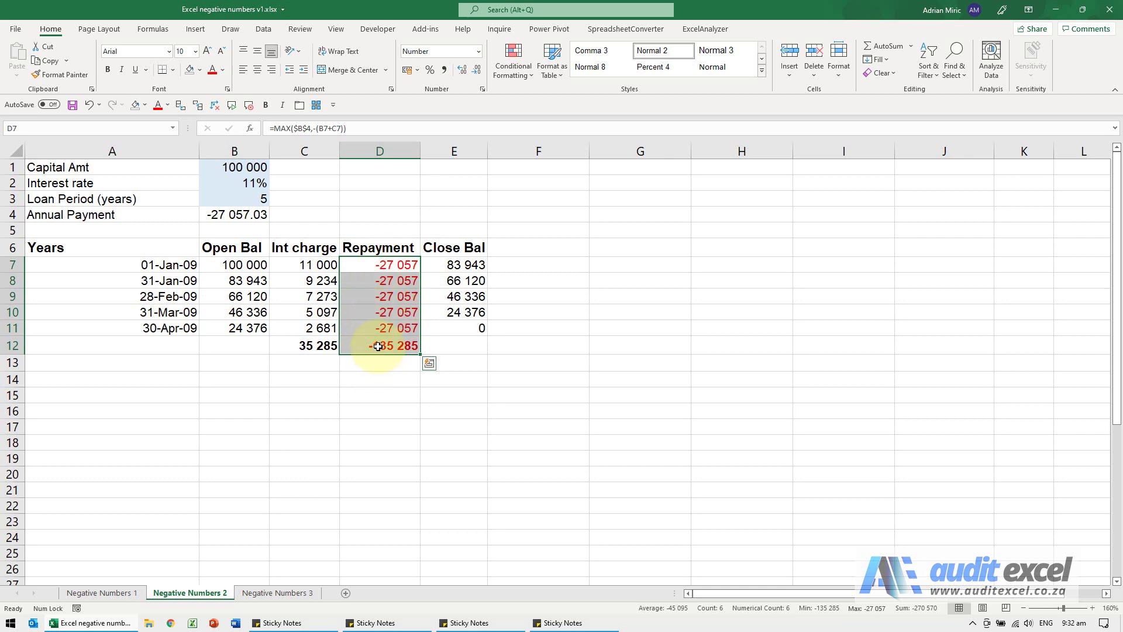
# Step: In Format Cells, choose the red -1 234 Number format and view its Custom code
pyautogui.hotkey('ctrl', '1')
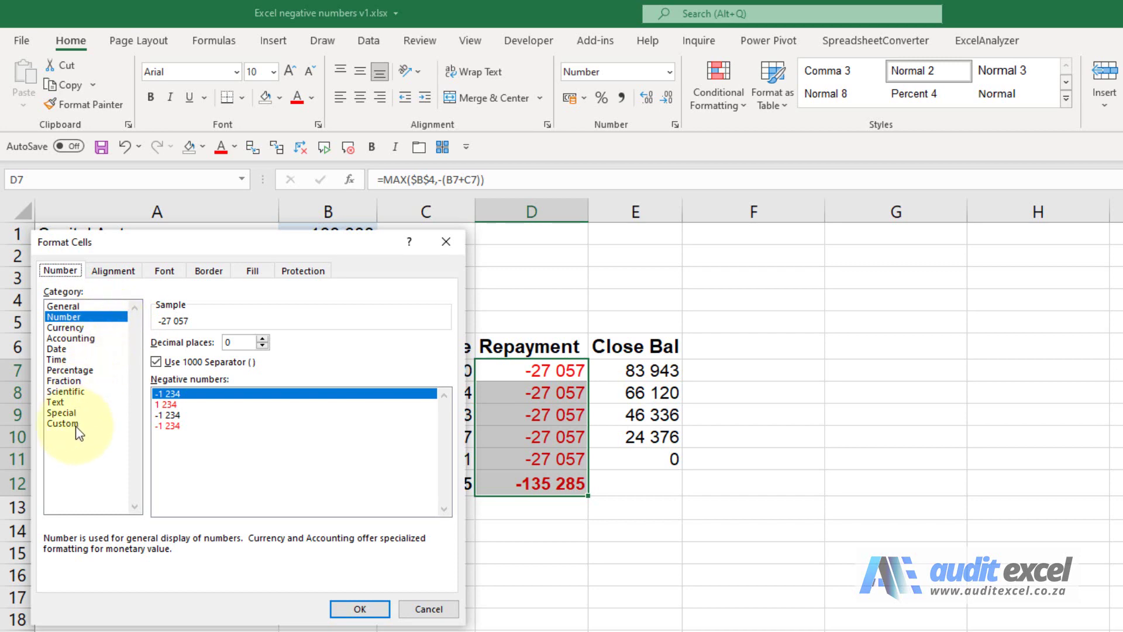
pyautogui.click(85, 319)
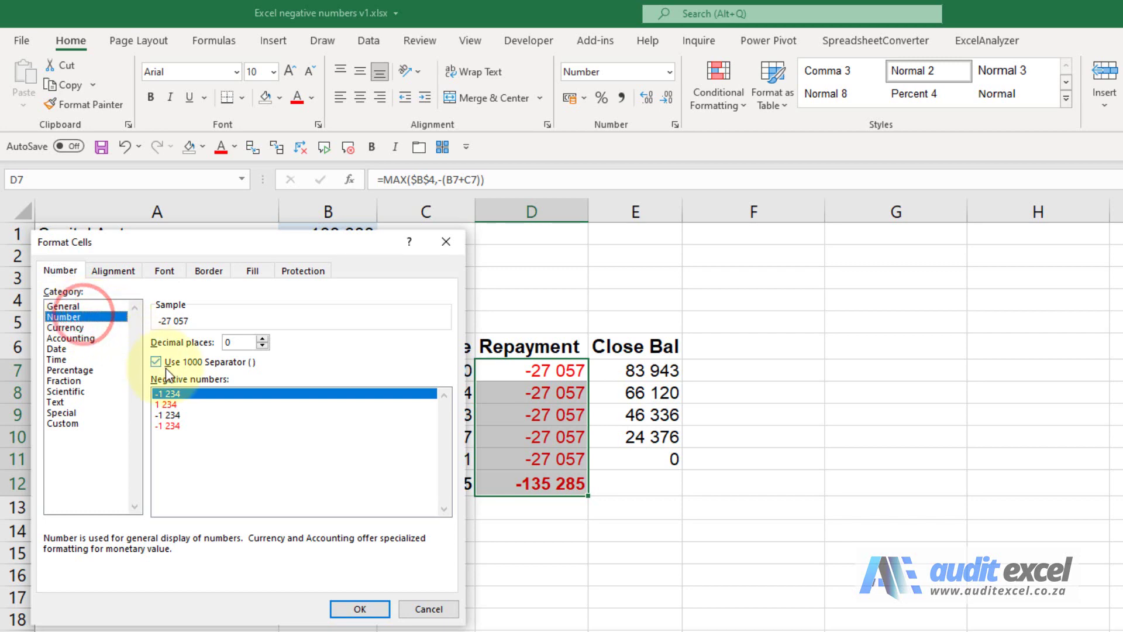
pyautogui.click(173, 426)
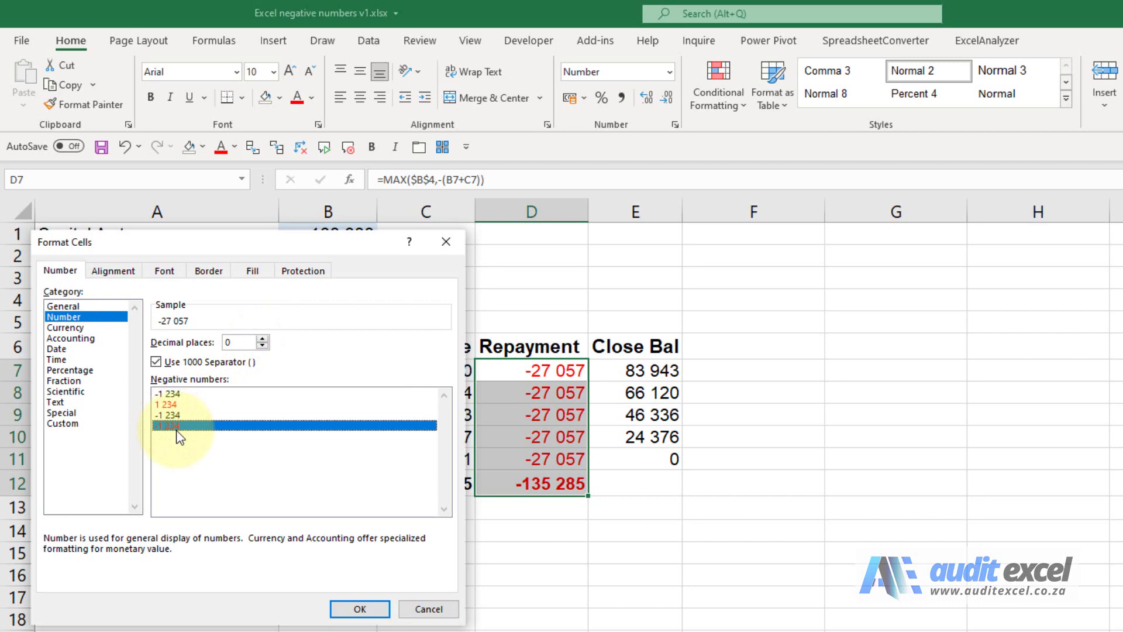
pyautogui.click(84, 424)
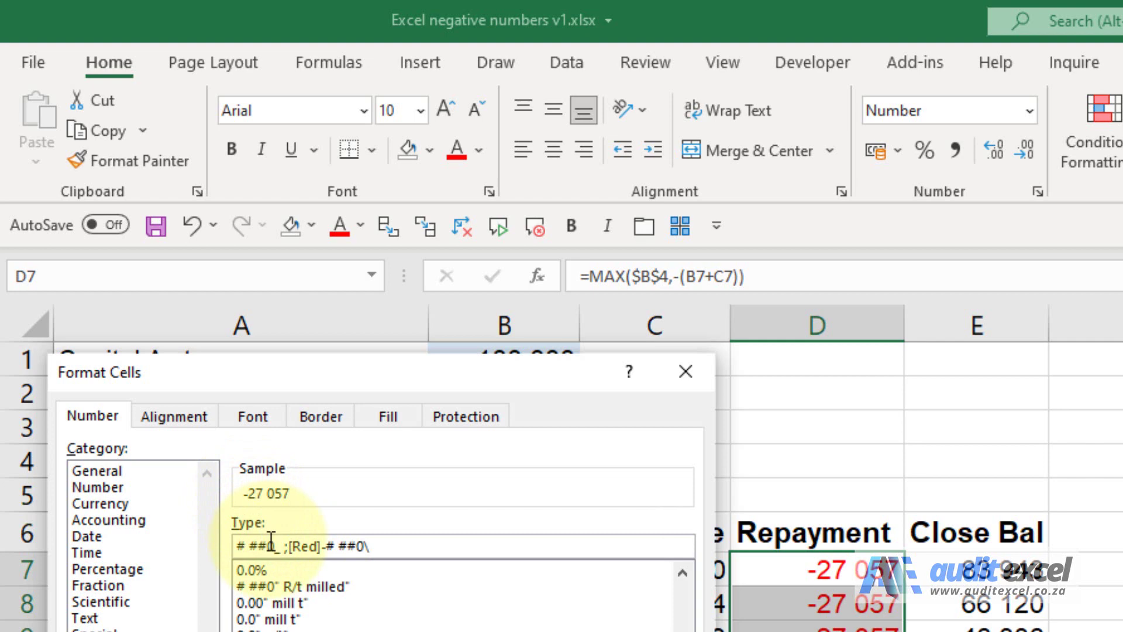
# Step: Edit the code to # ##0_ ;[Red](# ##0) so the sample shows (27 057)
pyautogui.click(326, 548)
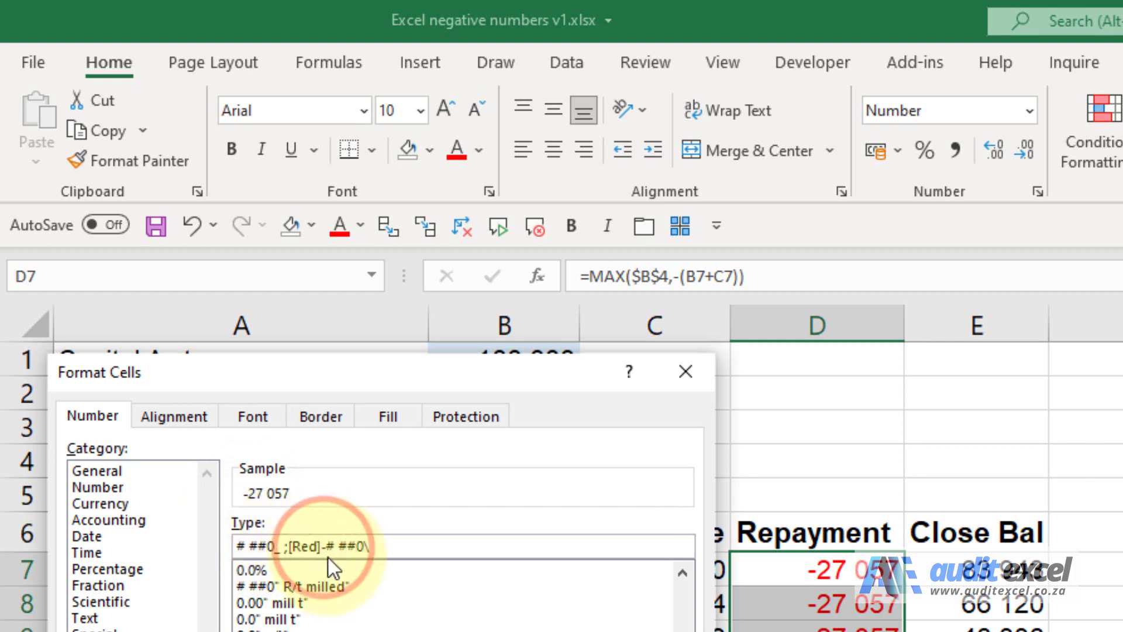
pyautogui.click(331, 548)
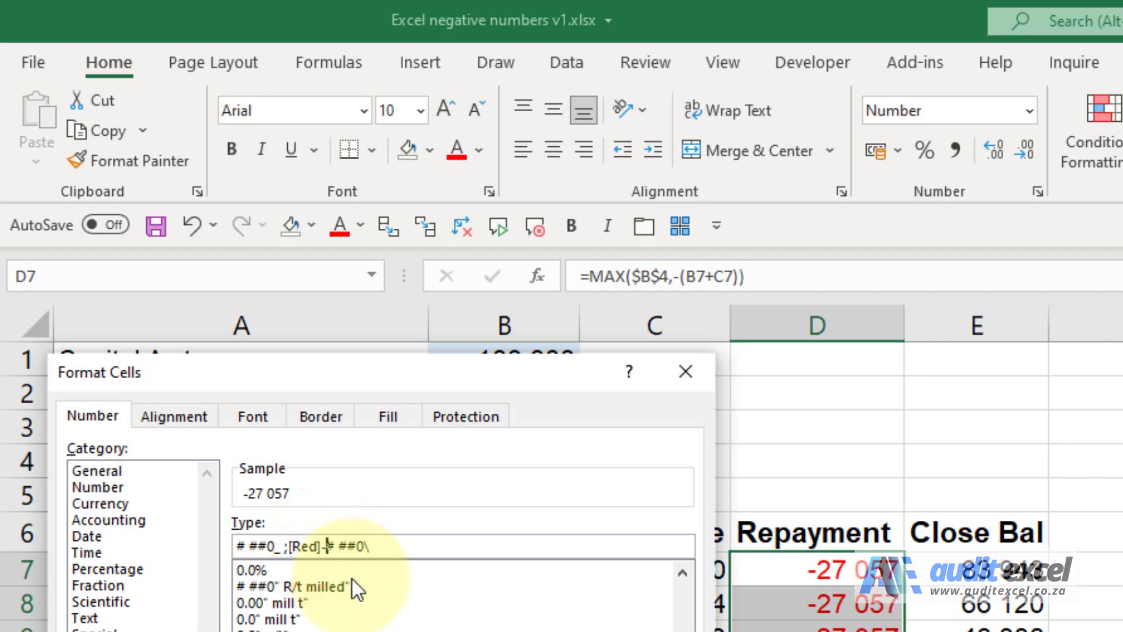
pyautogui.press('BackSpace')
pyautogui.write('(')
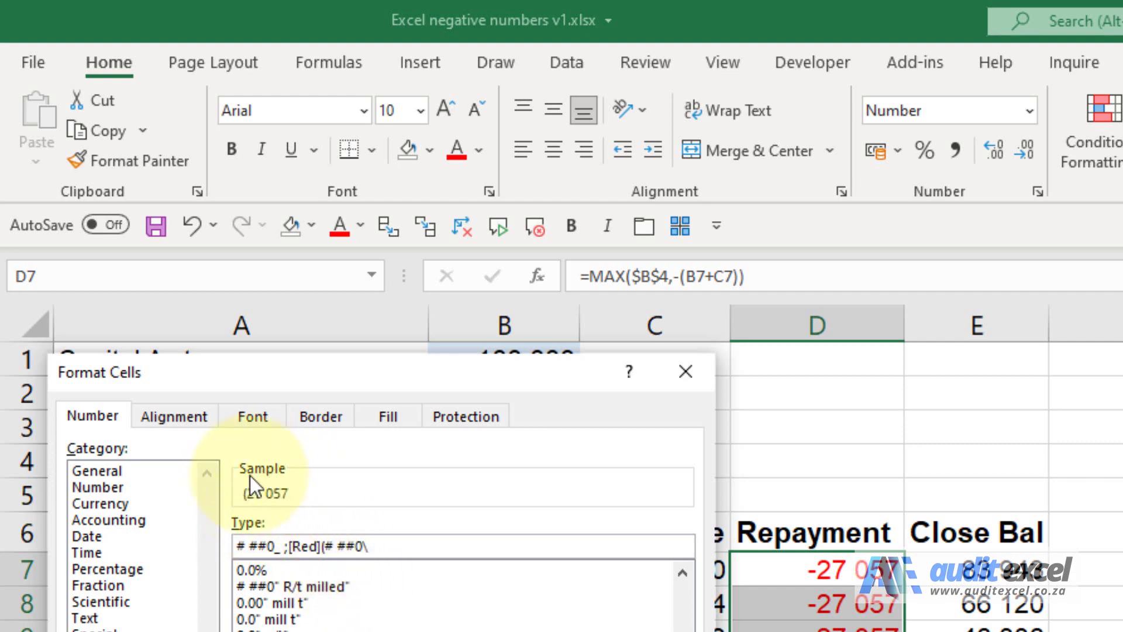
pyautogui.click(386, 547)
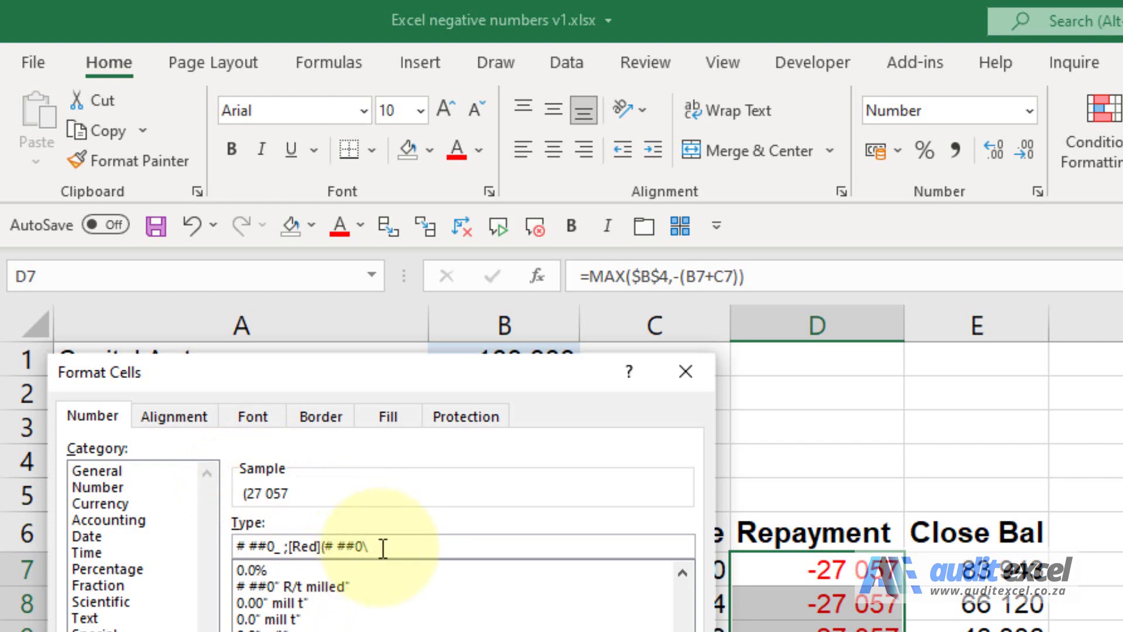
pyautogui.write(')')
pyautogui.click(374, 547)
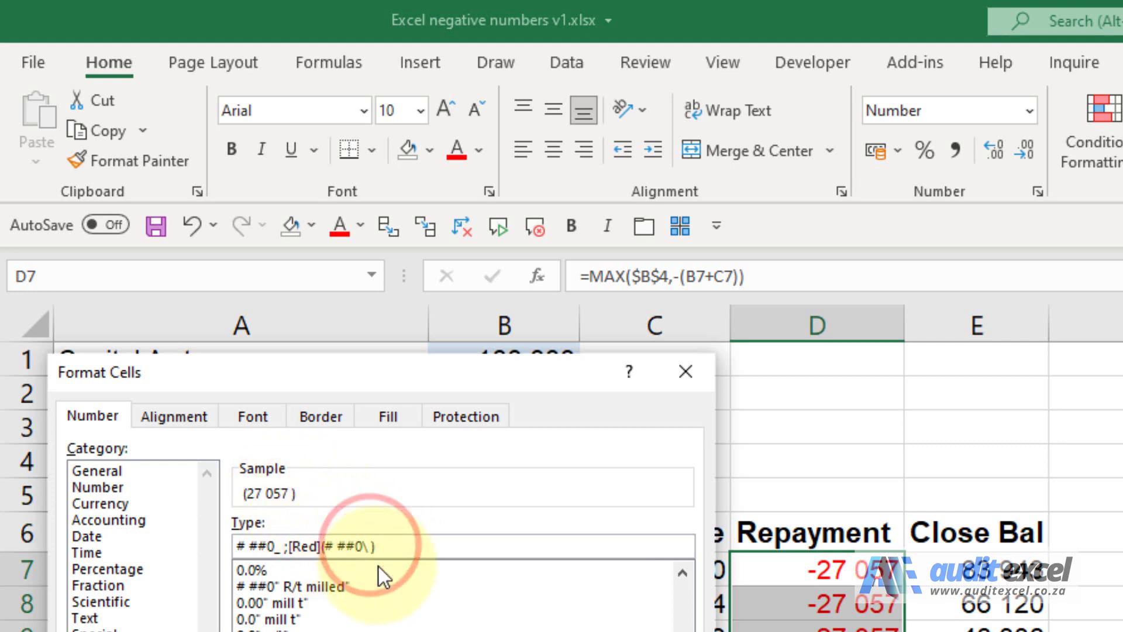
pyautogui.press('BackSpace')
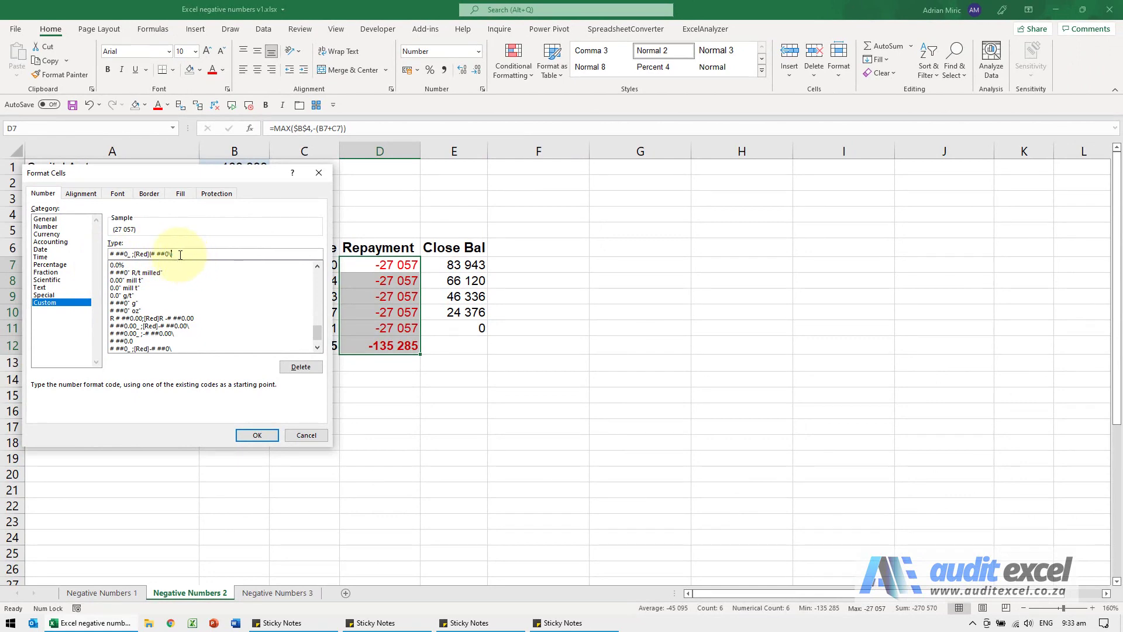
# Step: Apply the red bracketed format, test D7 with 100, then undo to restore the formula
pyautogui.click(180, 255)
pyautogui.click(257, 436)
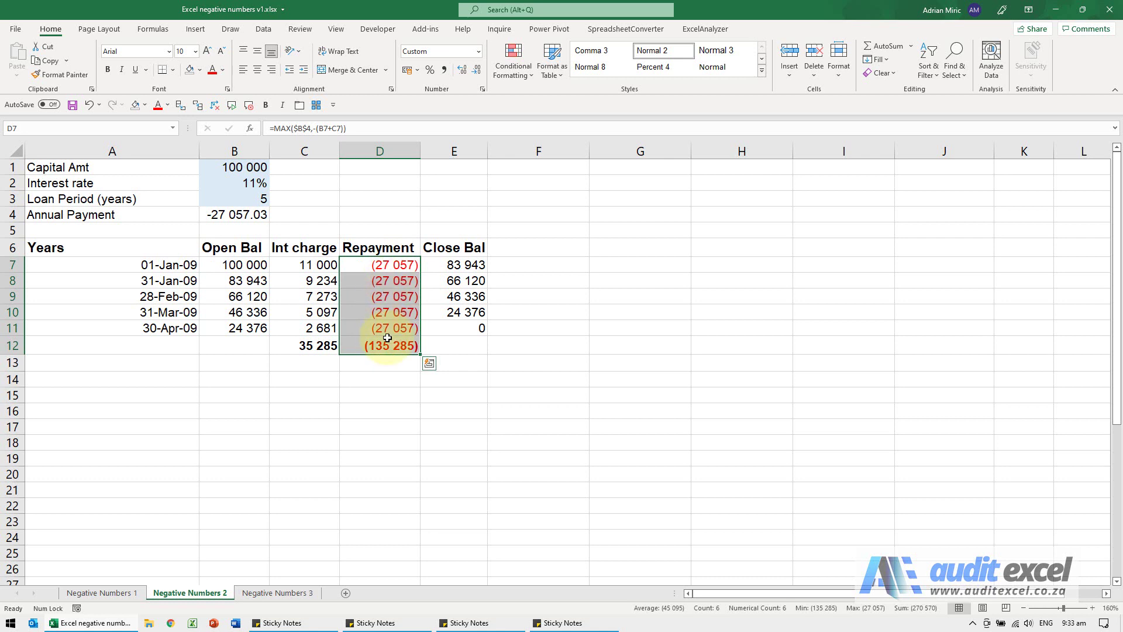
pyautogui.click(380, 265)
pyautogui.write('100')
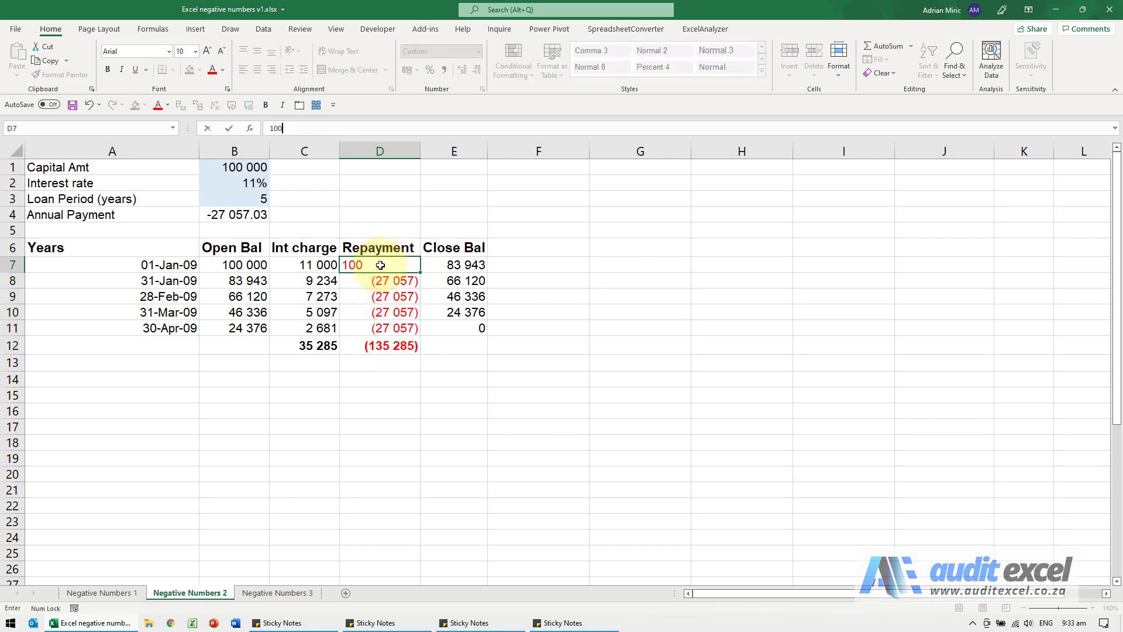
pyautogui.hotkey('ctrl', 'Return')
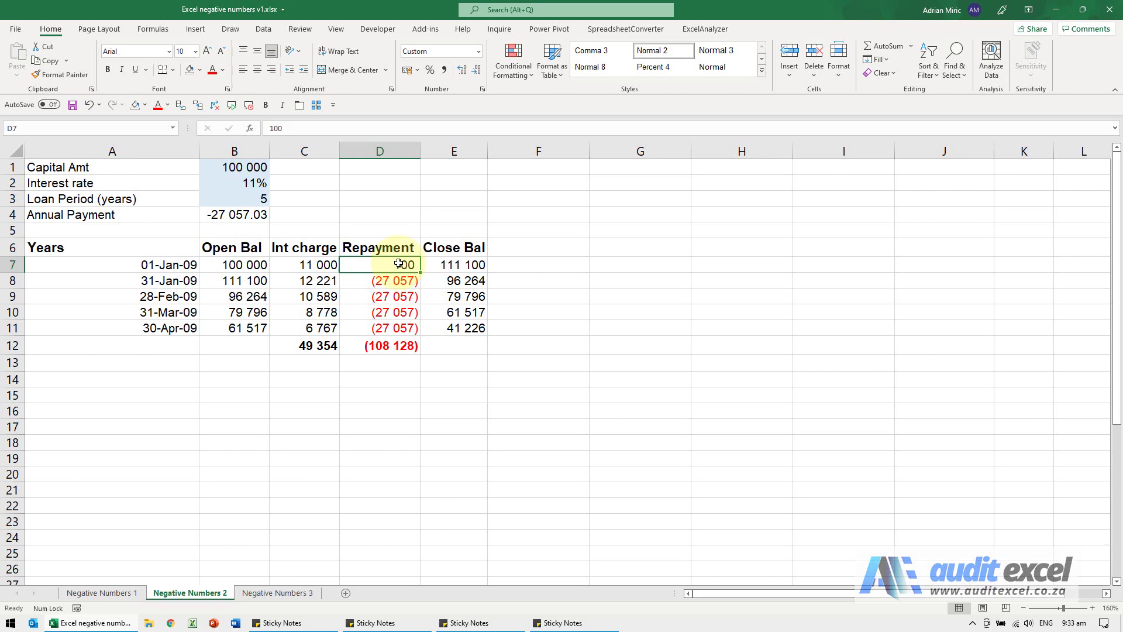
pyautogui.hotkey('ctrl', 'z')
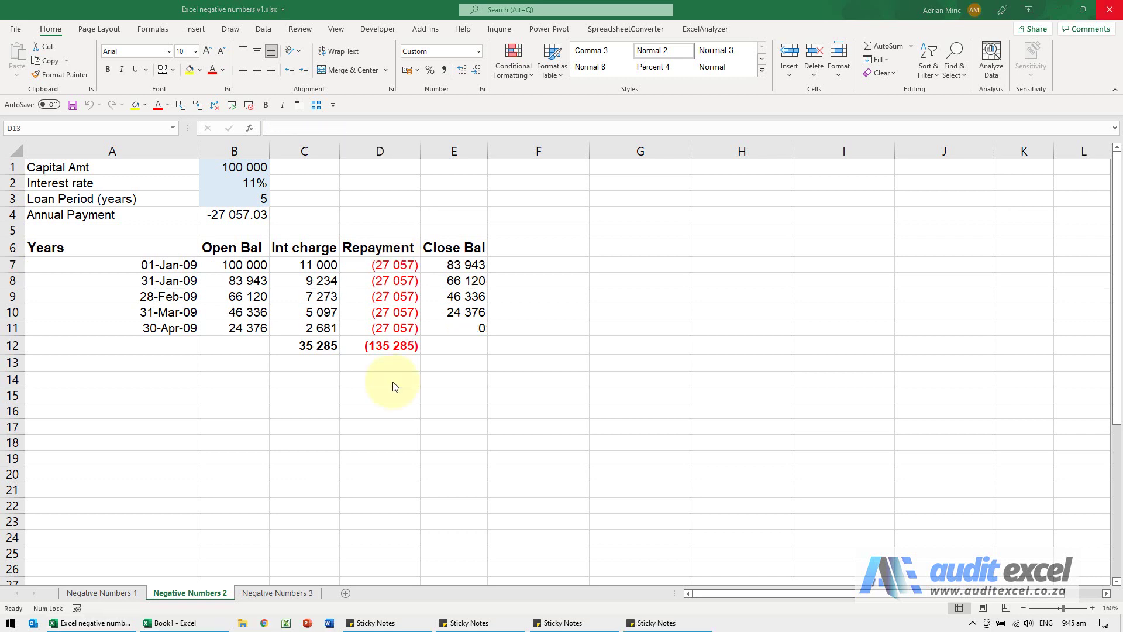
# Step: Deselect the cells and search Windows for 'region' to find Region settings
pyautogui.click(392, 367)
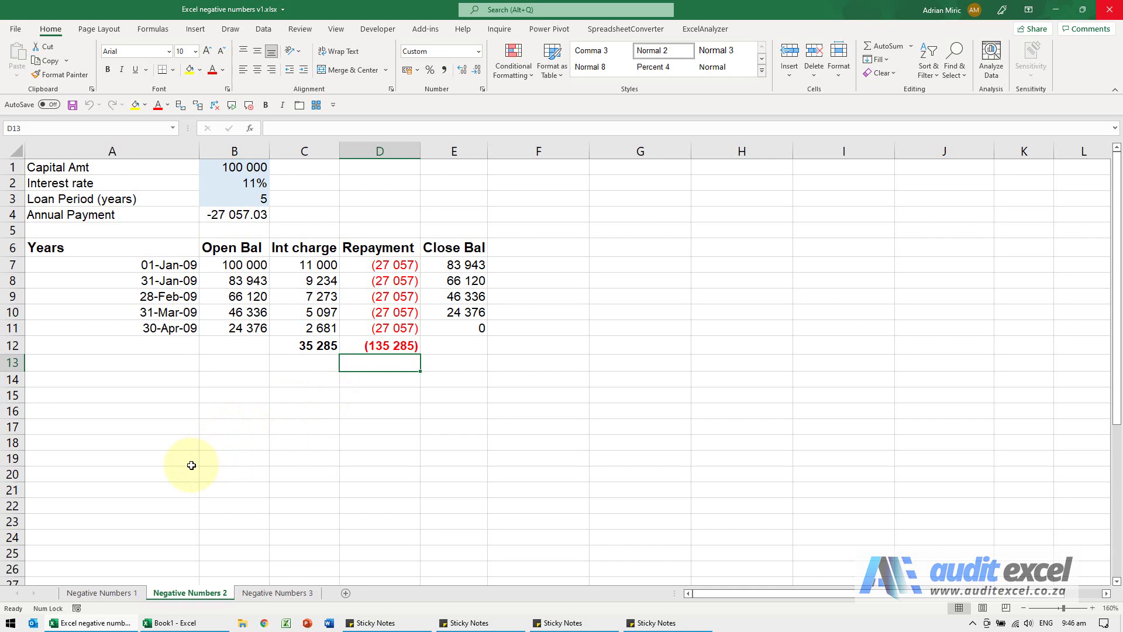
pyautogui.click(11, 625)
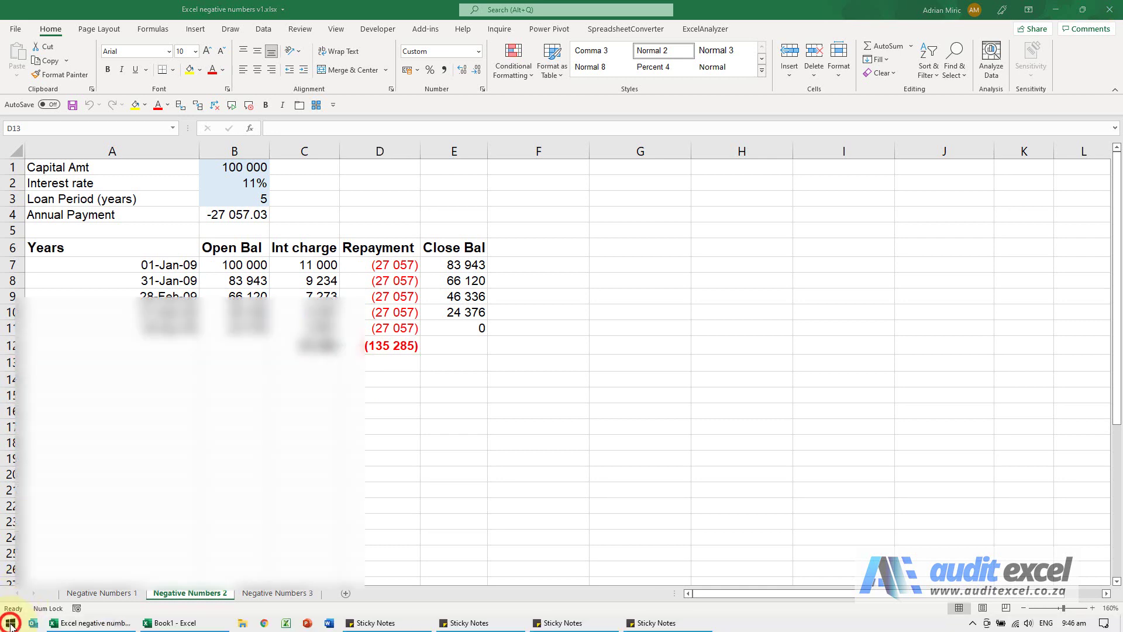
pyautogui.write('region')
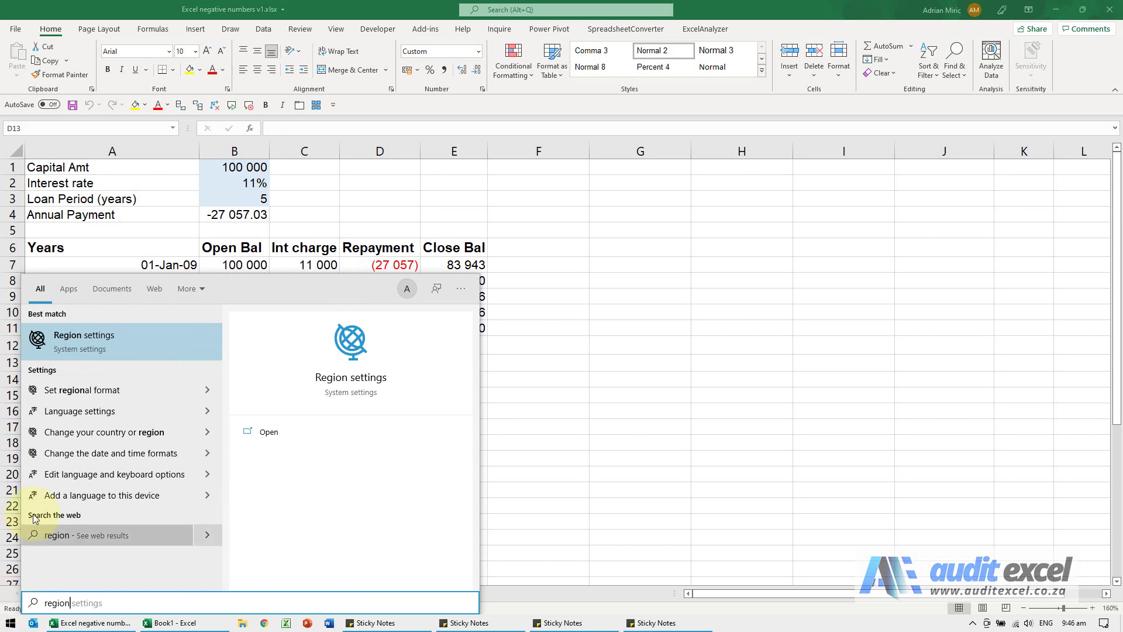
# Step: Go from the Region settings page to the additional date, time and regional settings
pyautogui.click(71, 342)
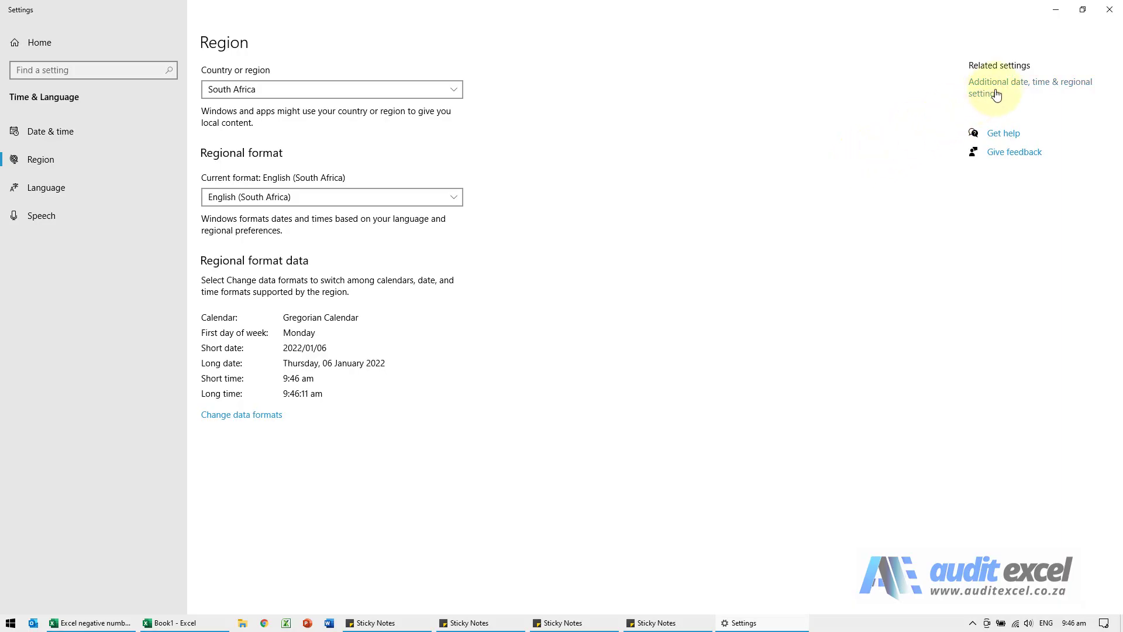
pyautogui.click(1004, 87)
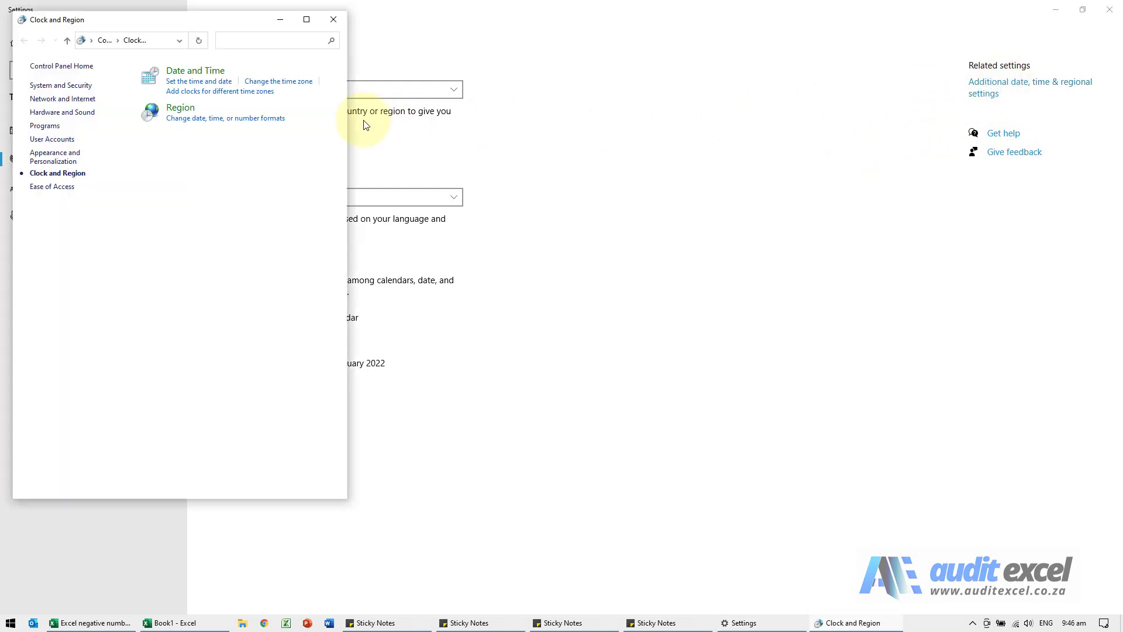
# Step: Change the Windows negative number format from -1.1 to (1.1)
pyautogui.click(230, 119)
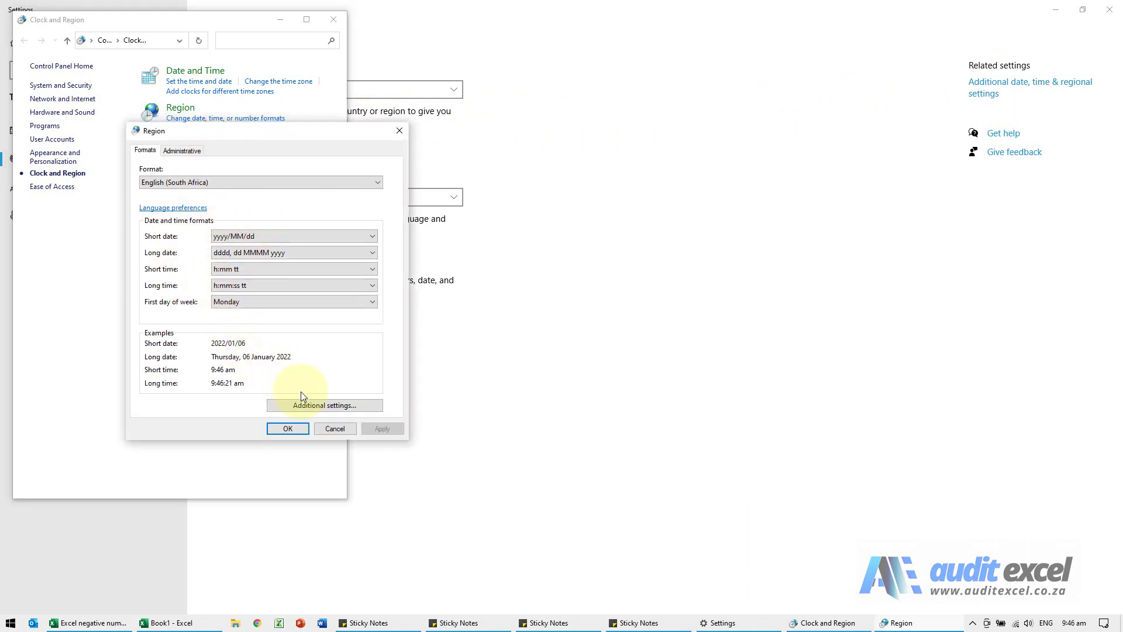
pyautogui.click(310, 403)
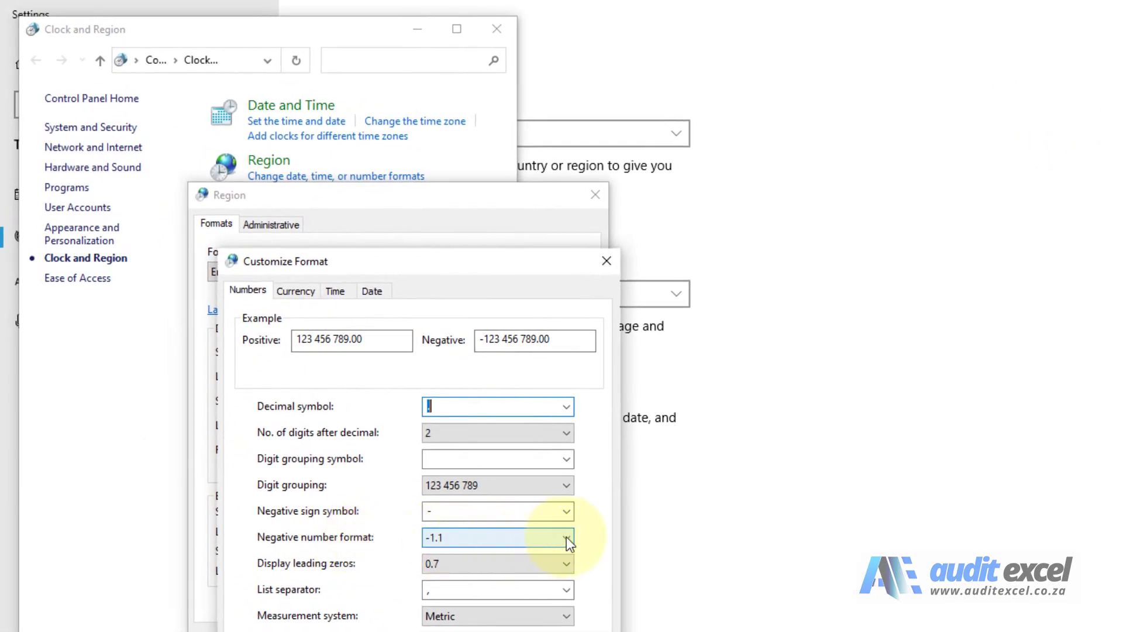
pyautogui.click(567, 536)
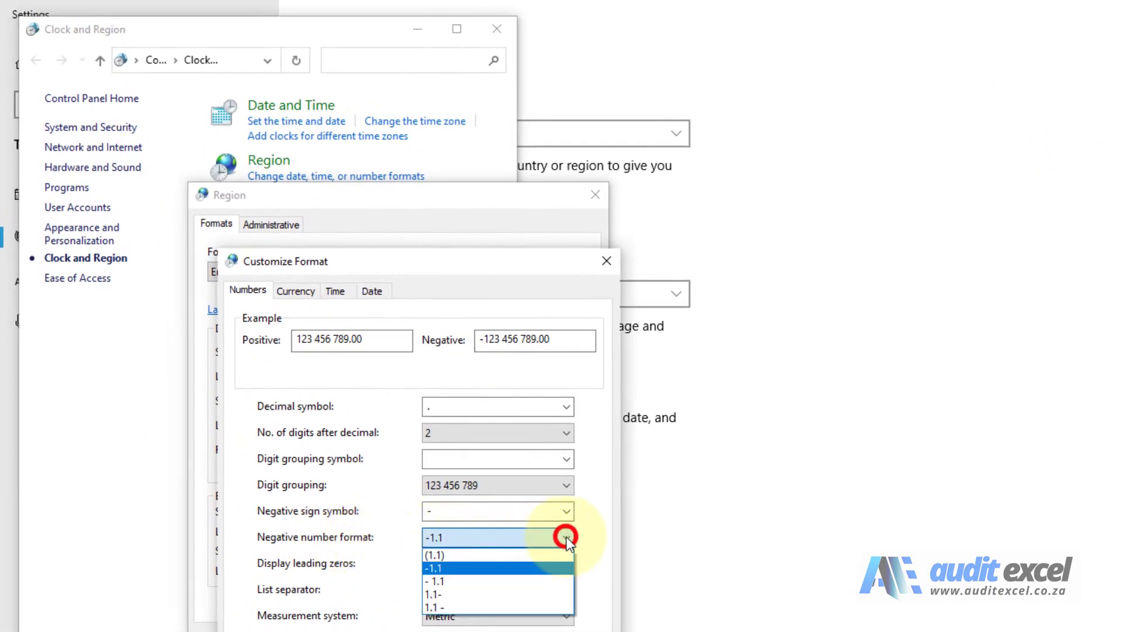
pyautogui.click(517, 555)
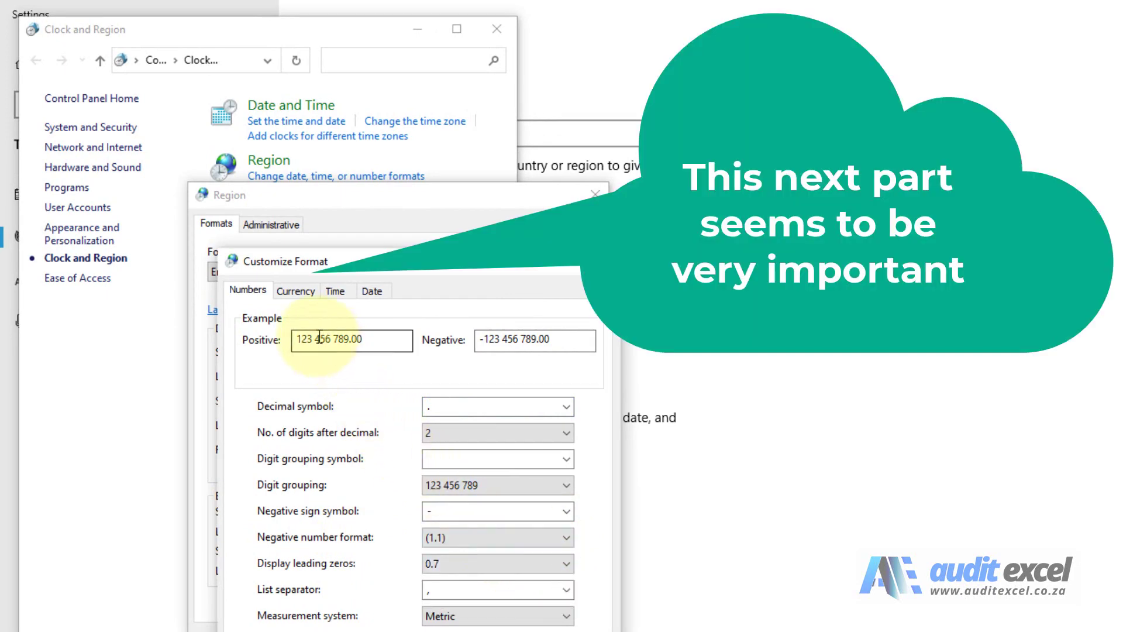
# Step: Set the negative currency format to (R1.1) and apply it
pyautogui.click(294, 293)
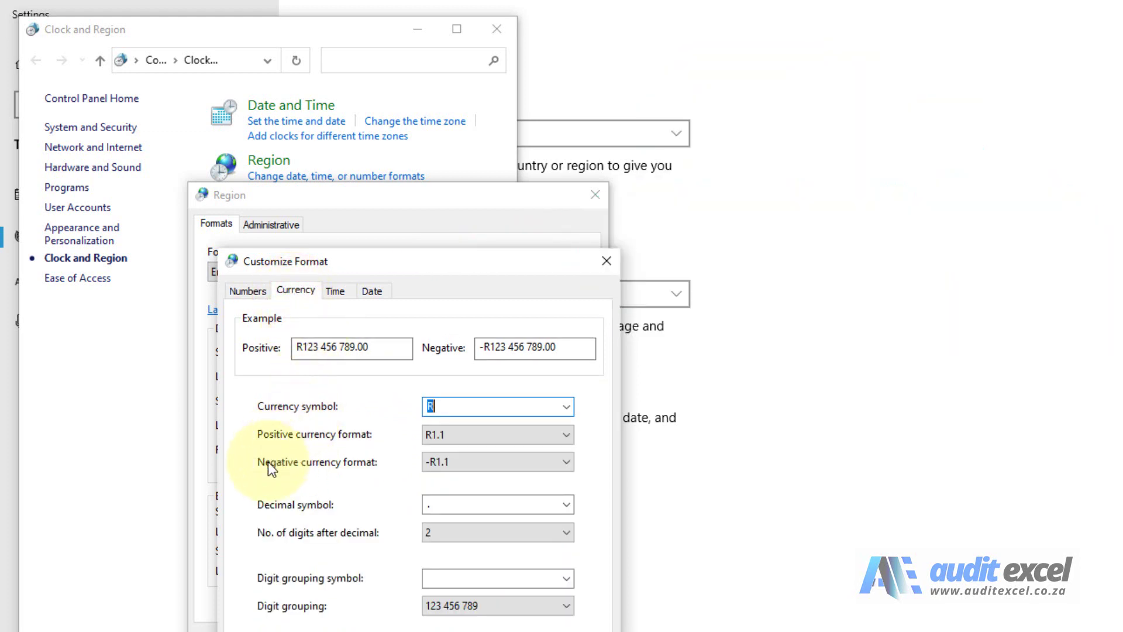
pyautogui.click(567, 460)
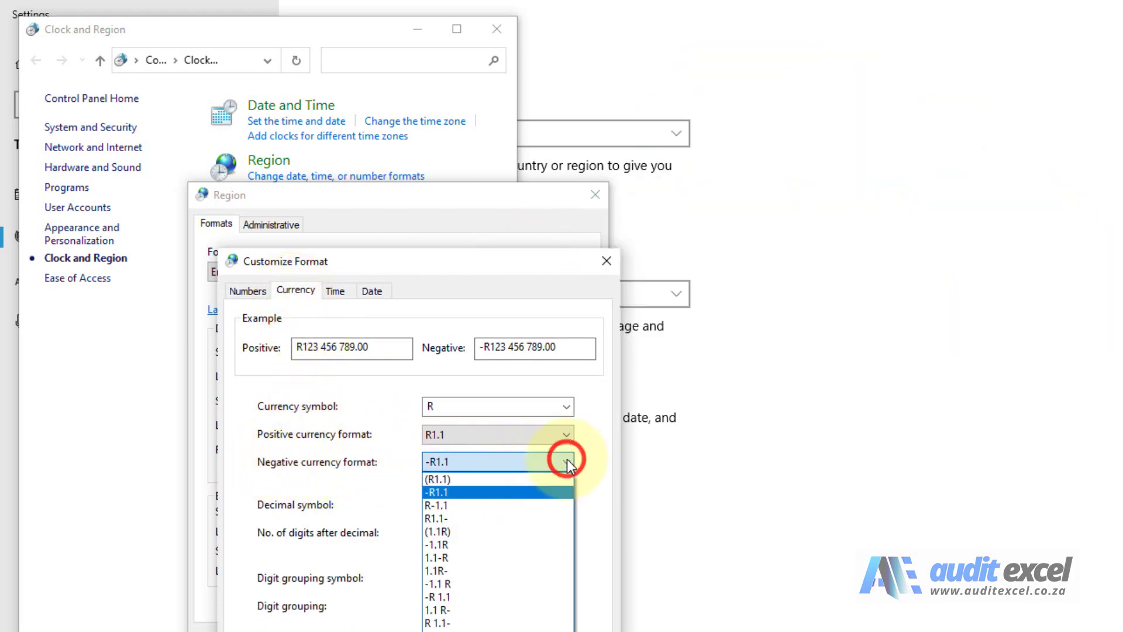
pyautogui.click(471, 480)
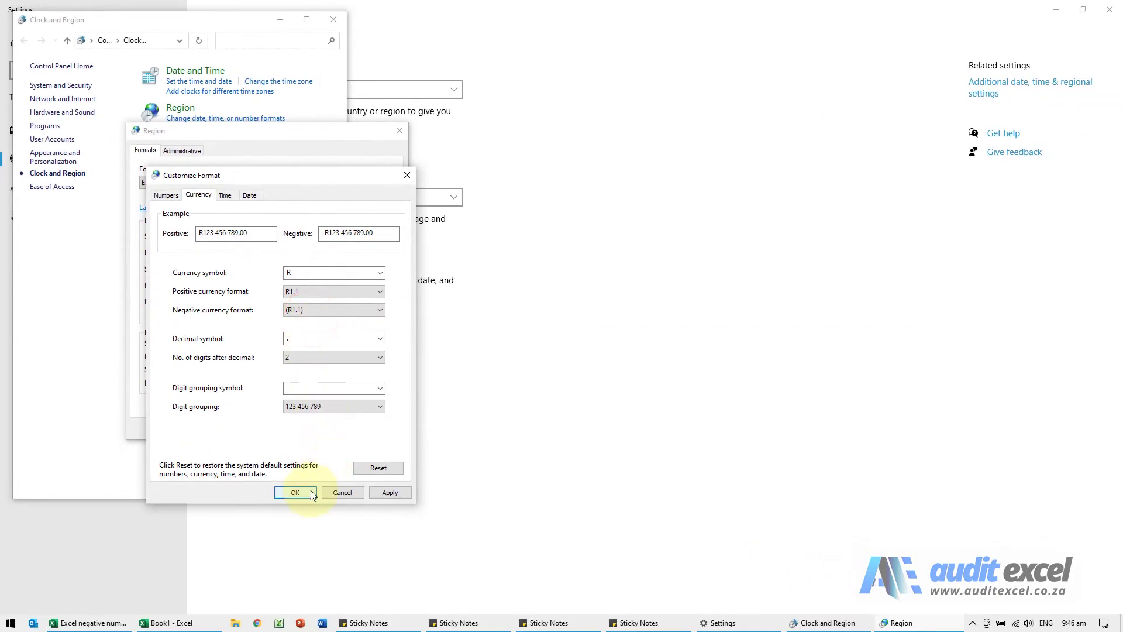
pyautogui.click(386, 493)
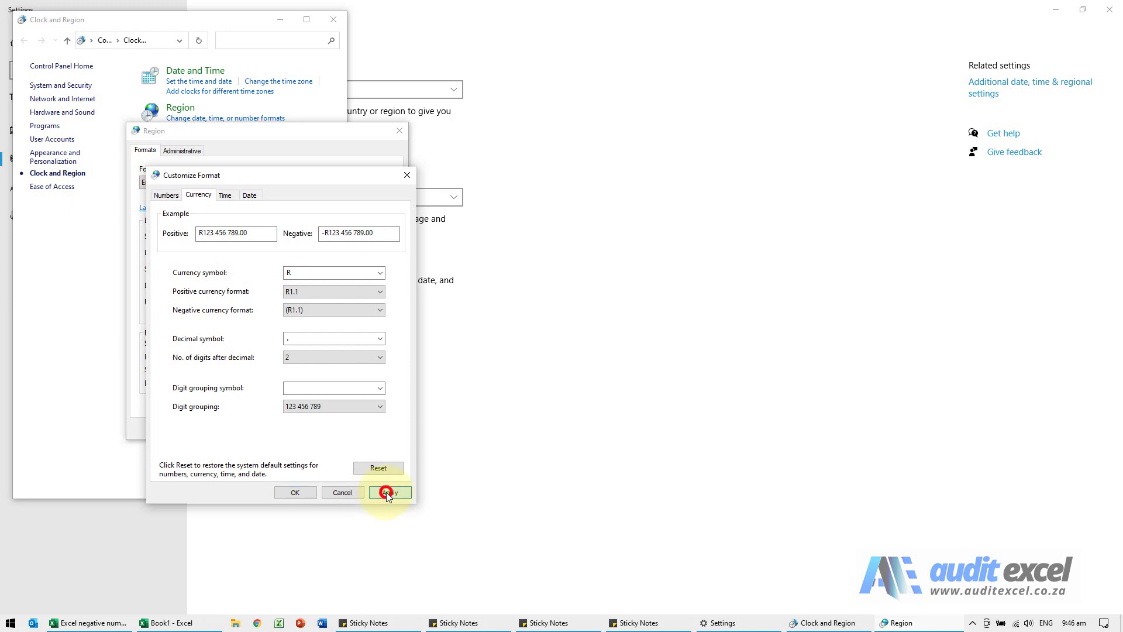
pyautogui.click(304, 494)
# Step: Apply the Region changes, then close Control Panel and Settings to return to Excel
pyautogui.click(383, 429)
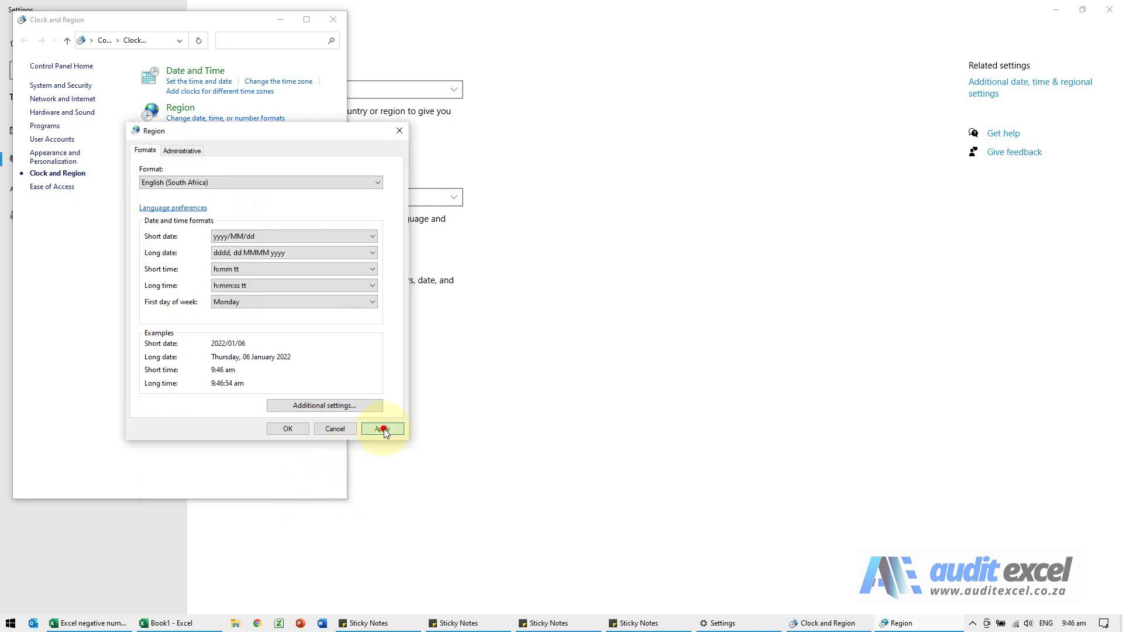
pyautogui.click(288, 429)
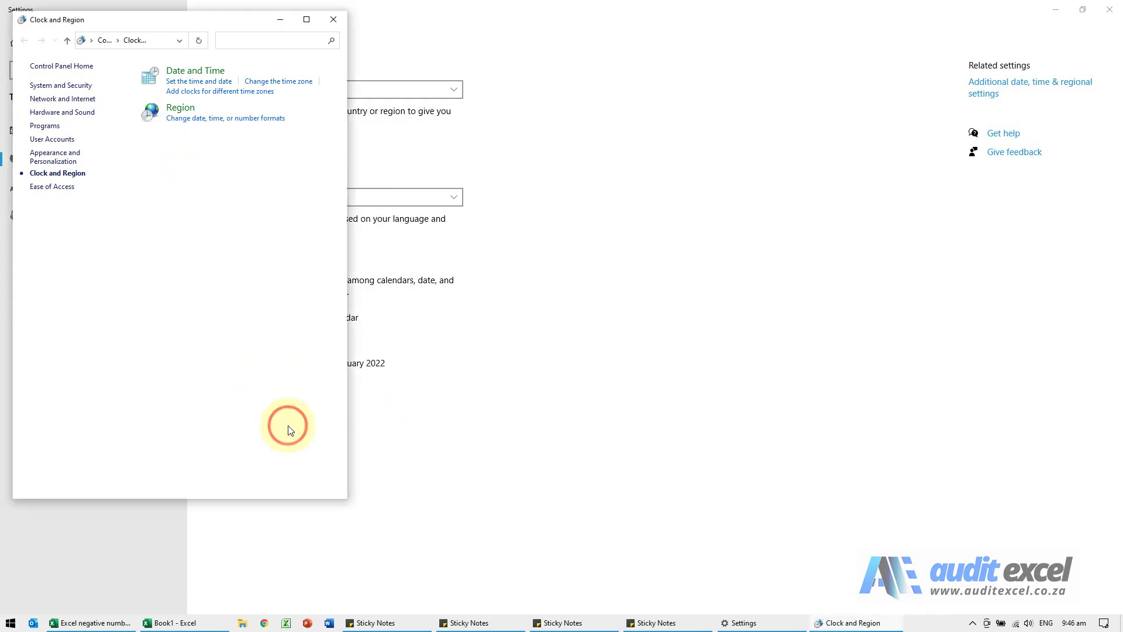
pyautogui.click(334, 20)
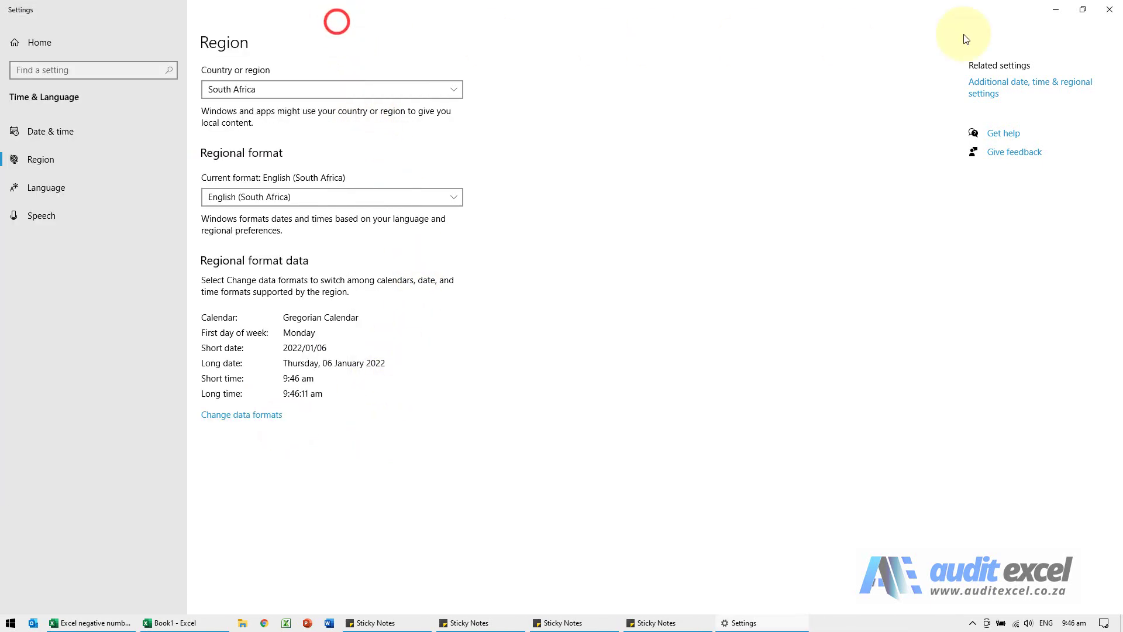
pyautogui.click(1111, 10)
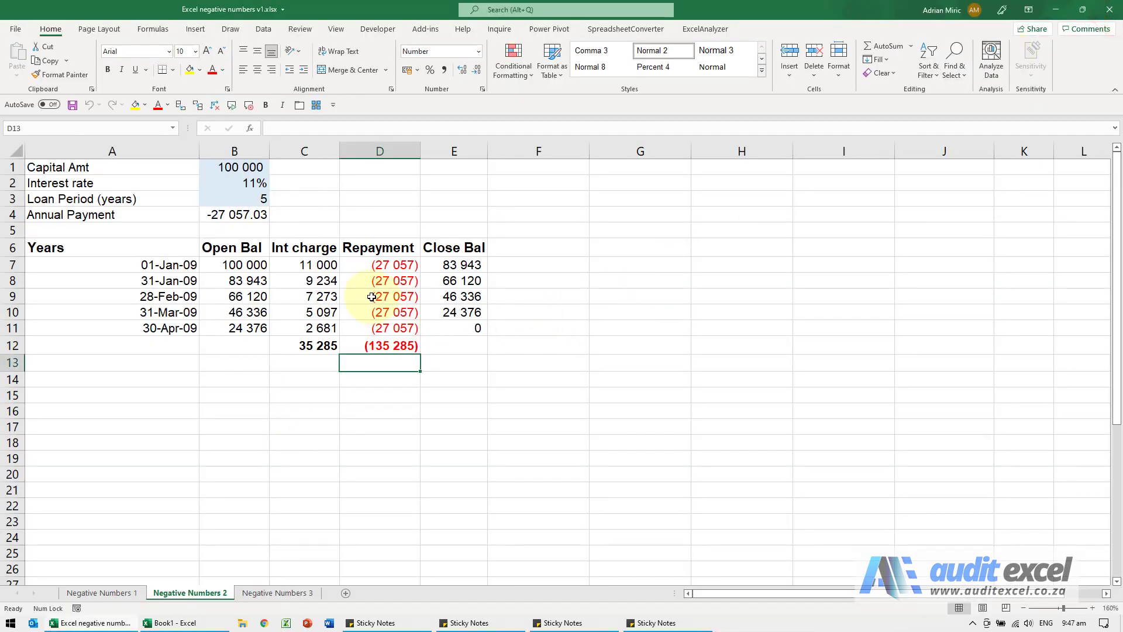
# Step: Format cell B4 with the red (1 234.10) negative number style
pyautogui.click(239, 212)
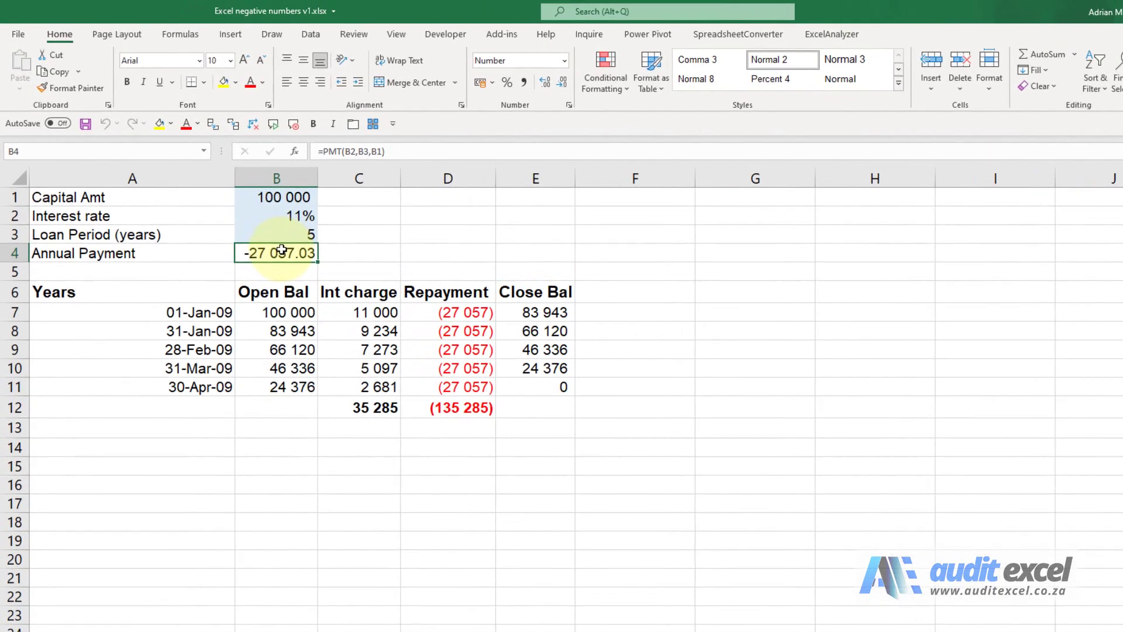
pyautogui.hotkey('ctrl', '1')
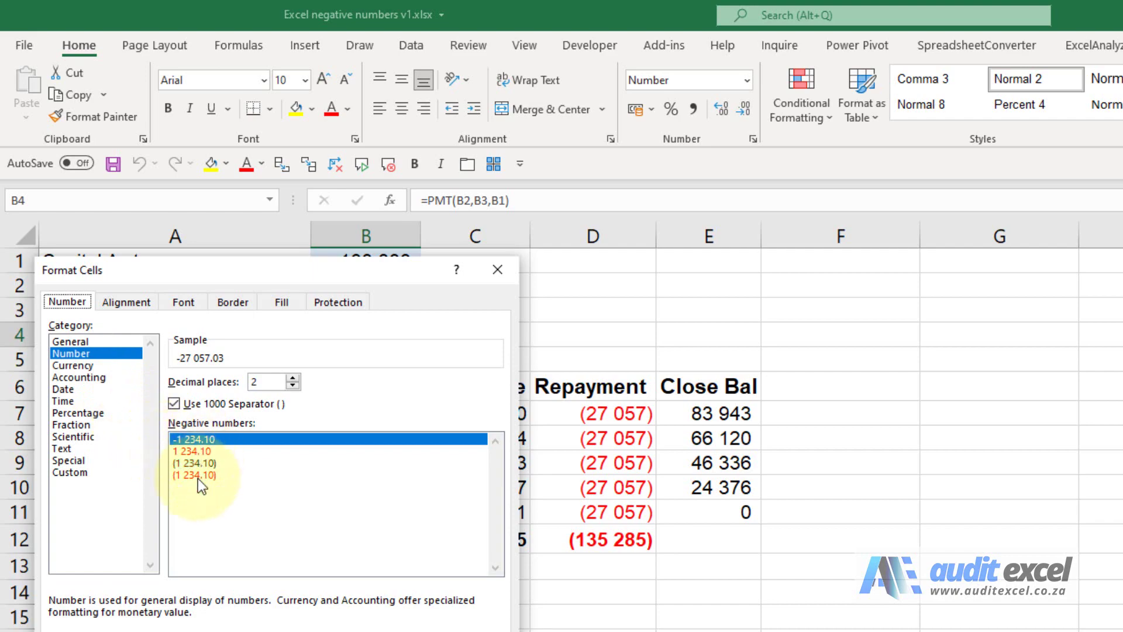
pyautogui.click(216, 475)
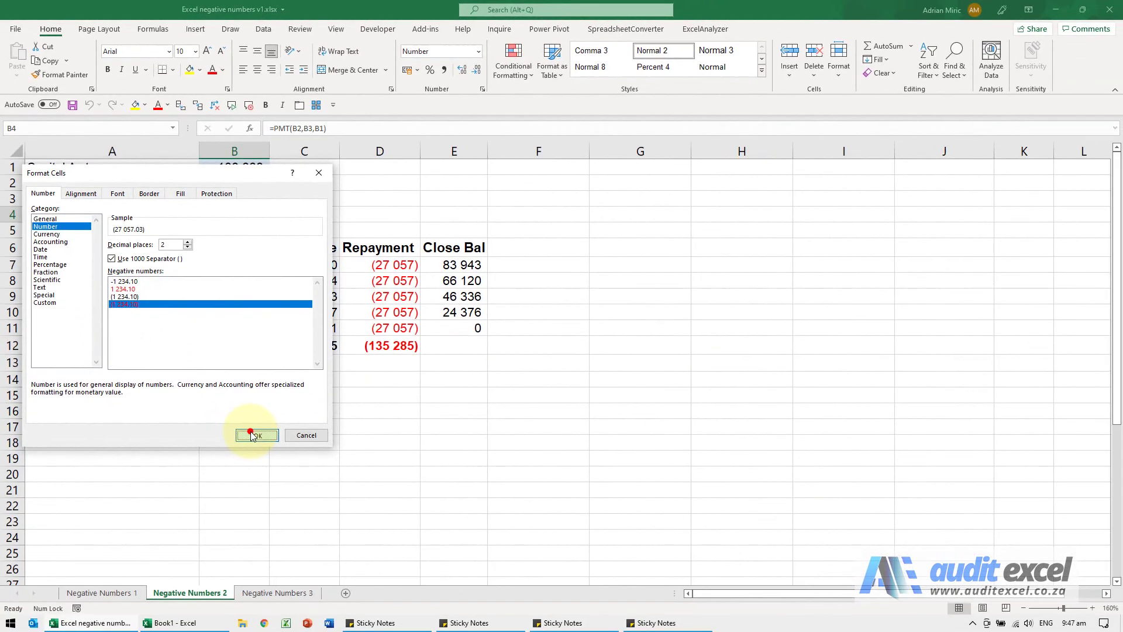
pyautogui.click(394, 631)
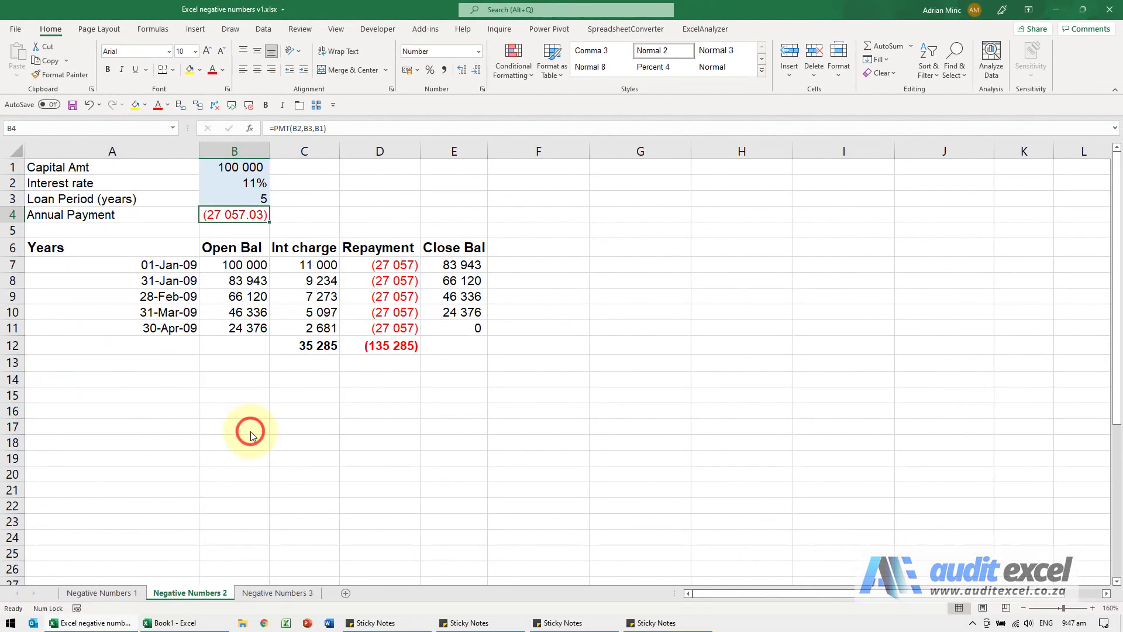